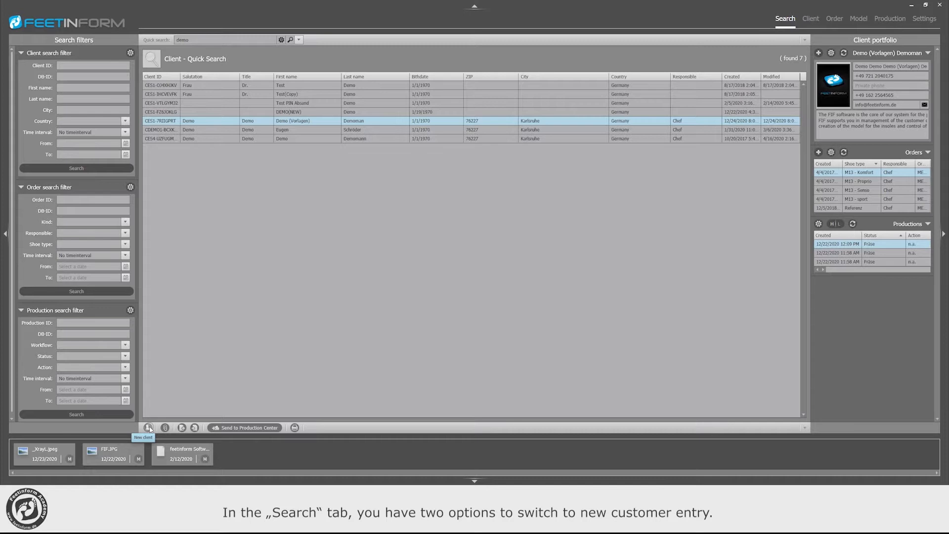
Create a new client record and fill in the client's first name, last name and birthdate.
click(149, 427)
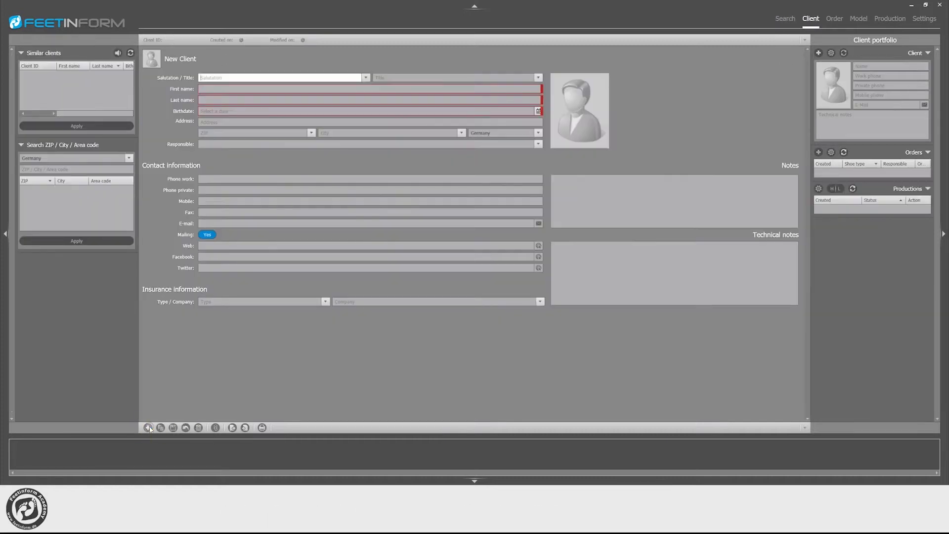
click(227, 89)
text(DEMO(eugen))
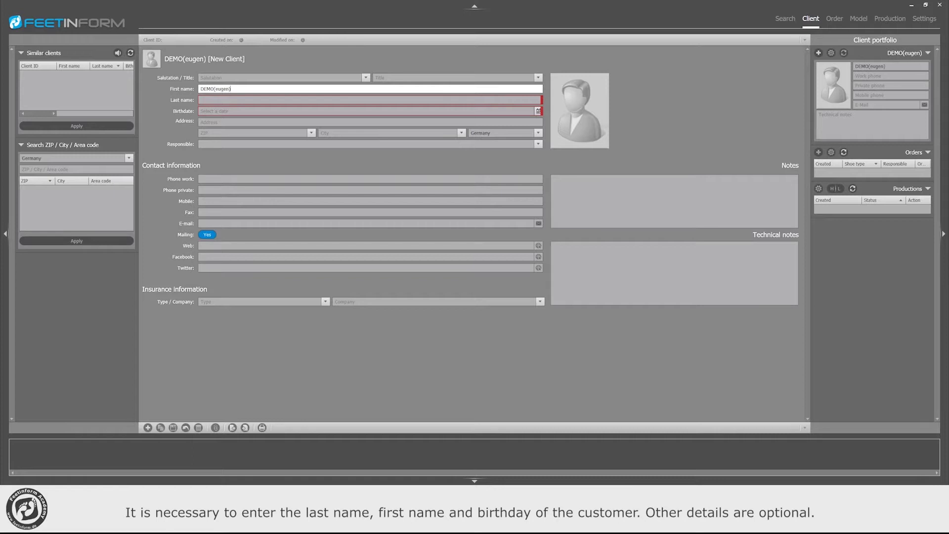
key(Tab)
text(Demo)
key(Tab)
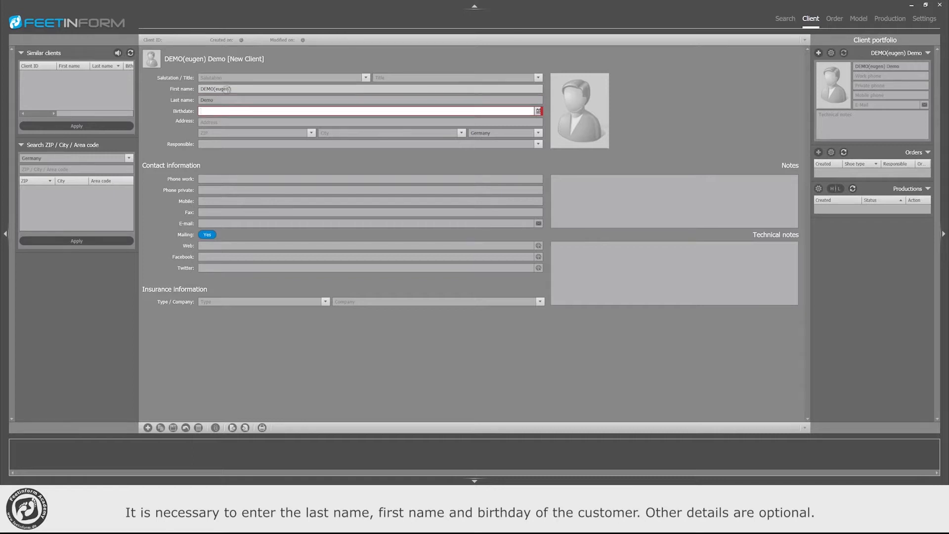
click(538, 110)
click(488, 157)
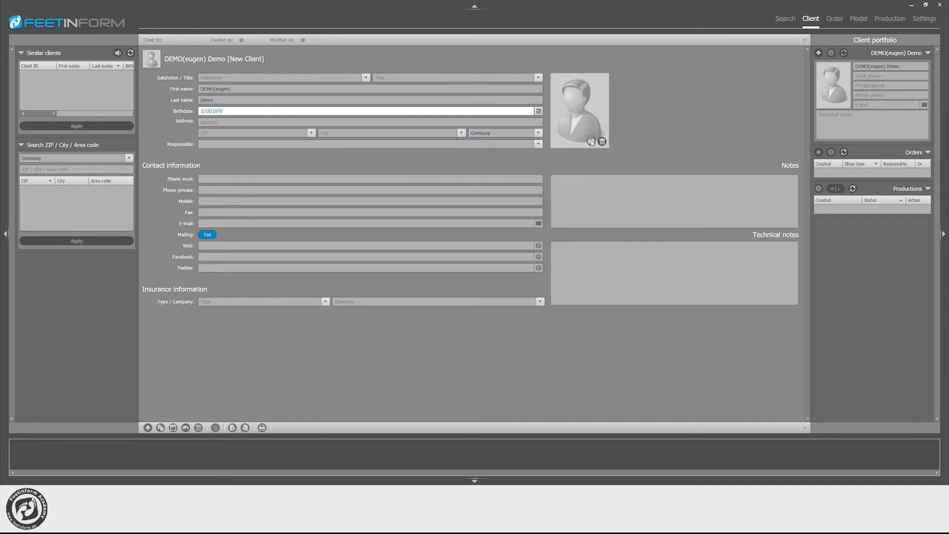
Add a portrait photo to the new client's record and save the client.
click(591, 142)
double_click(291, 110)
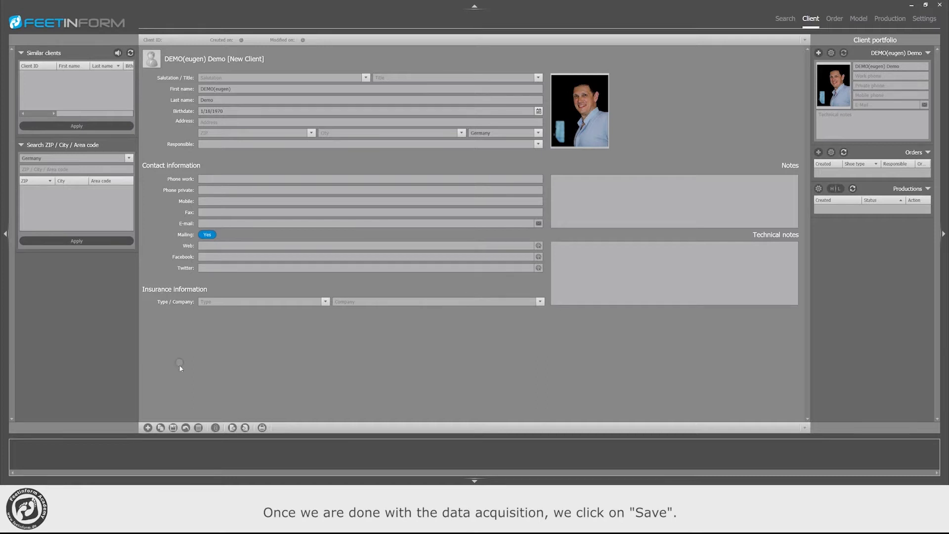
click(173, 428)
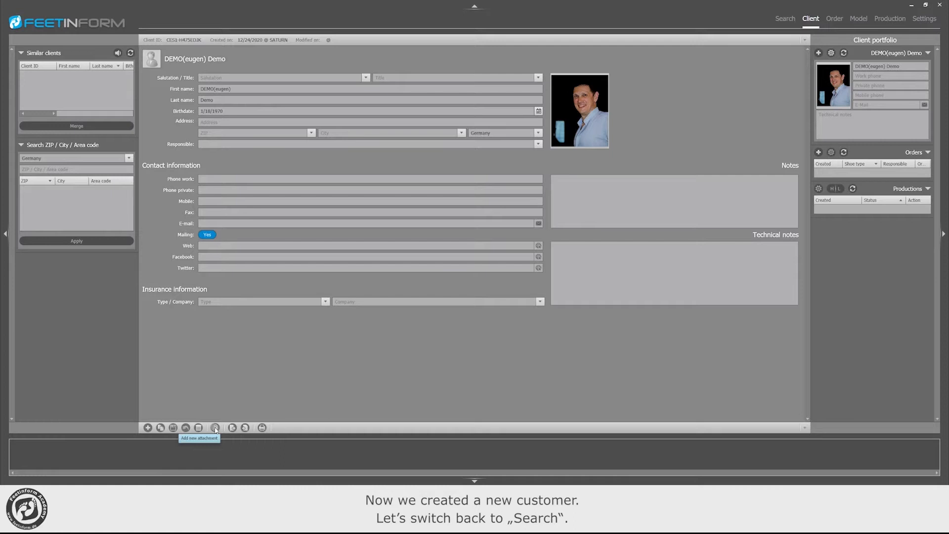
Return to the client search and import the client text file from the Exchange folder using the Rothballer (*.txt) format.
click(786, 18)
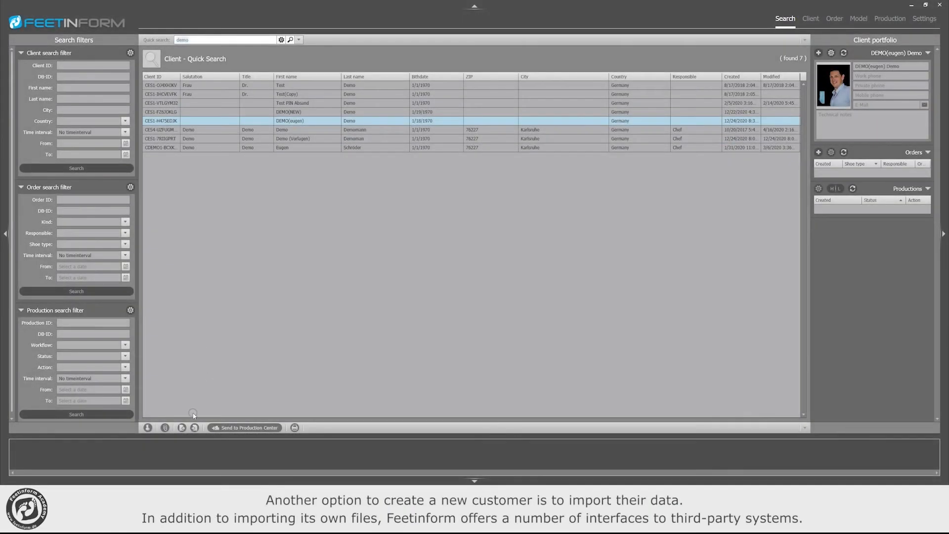
click(195, 429)
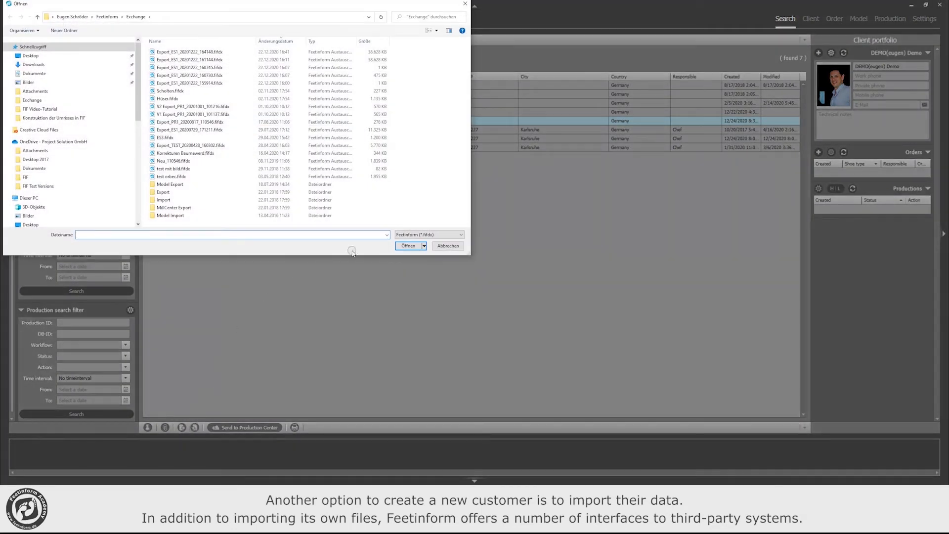
click(430, 236)
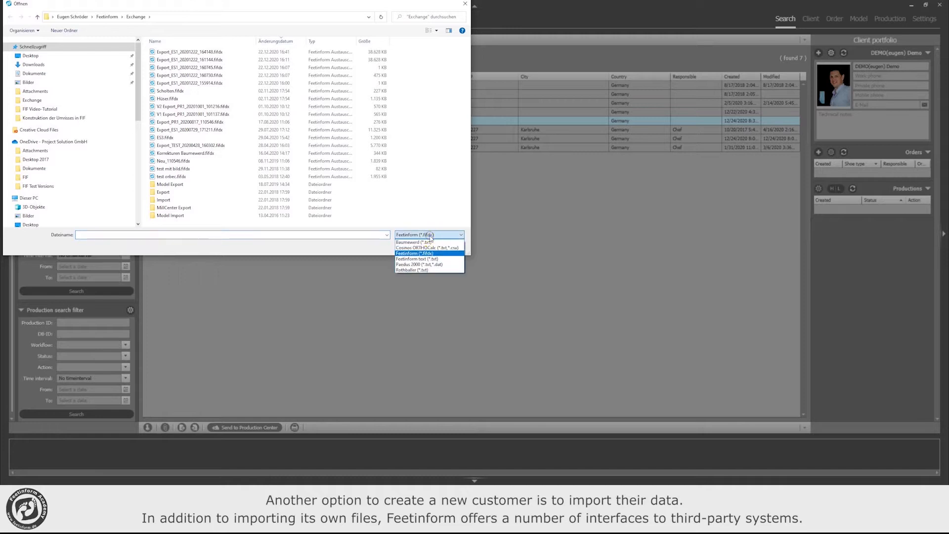
click(410, 270)
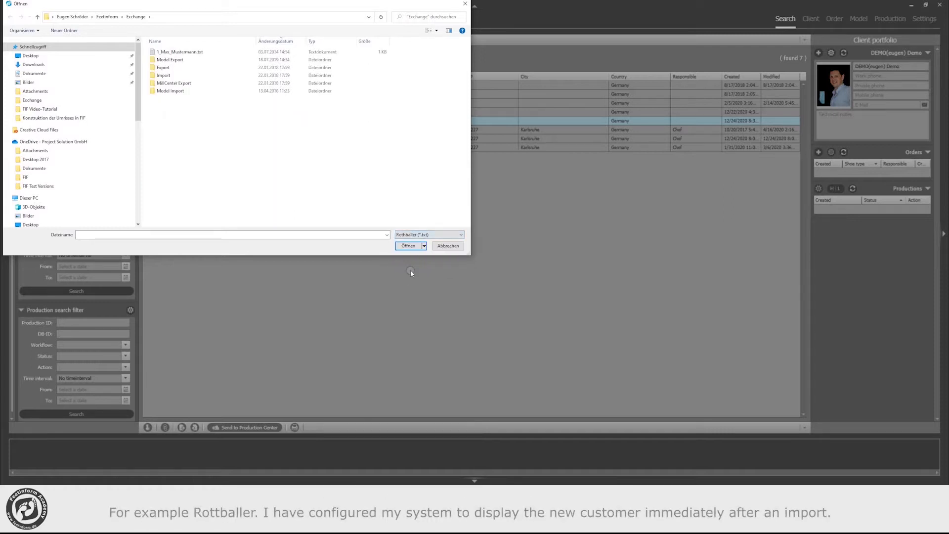
click(179, 52)
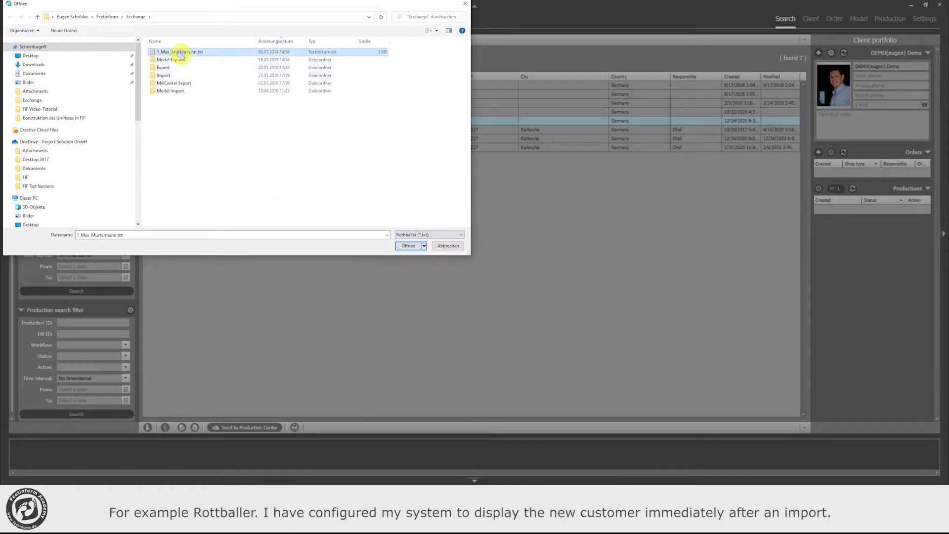
click(409, 245)
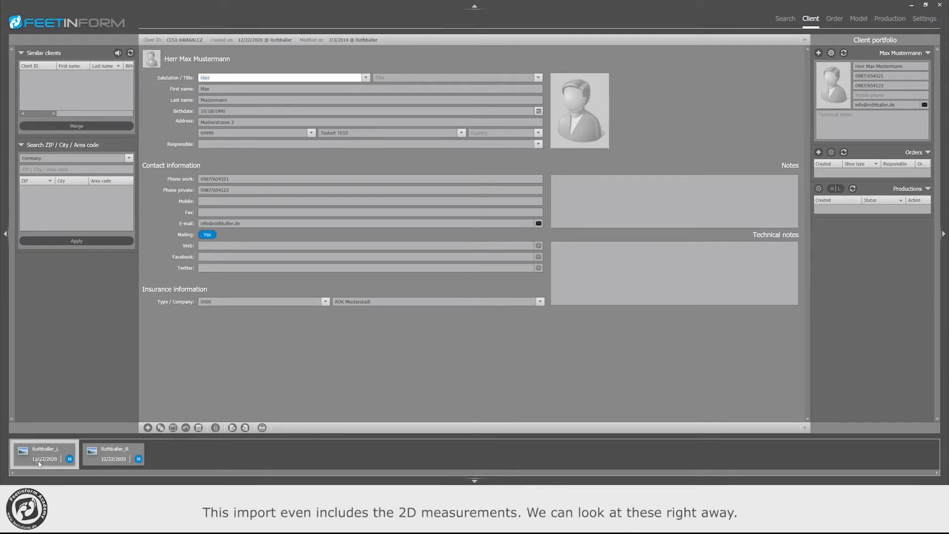
double_click(106, 457)
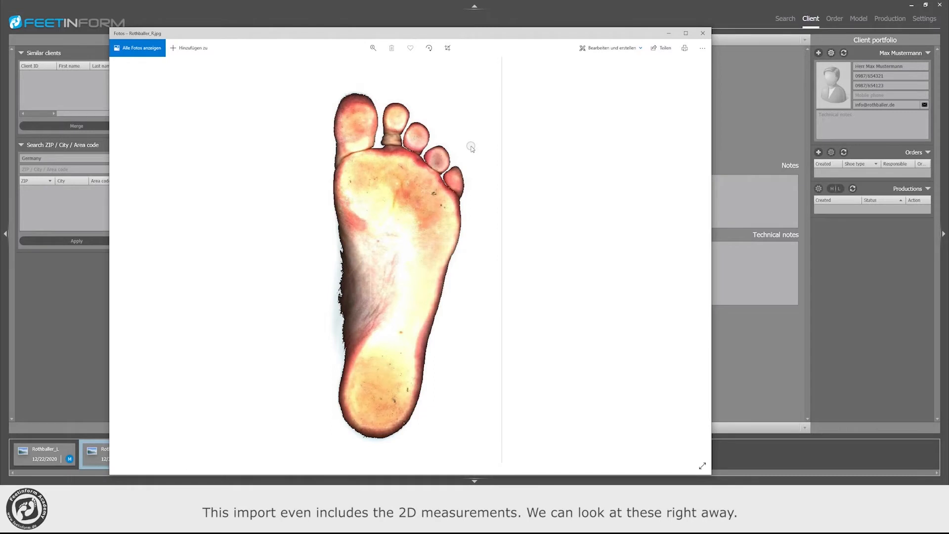
click(702, 33)
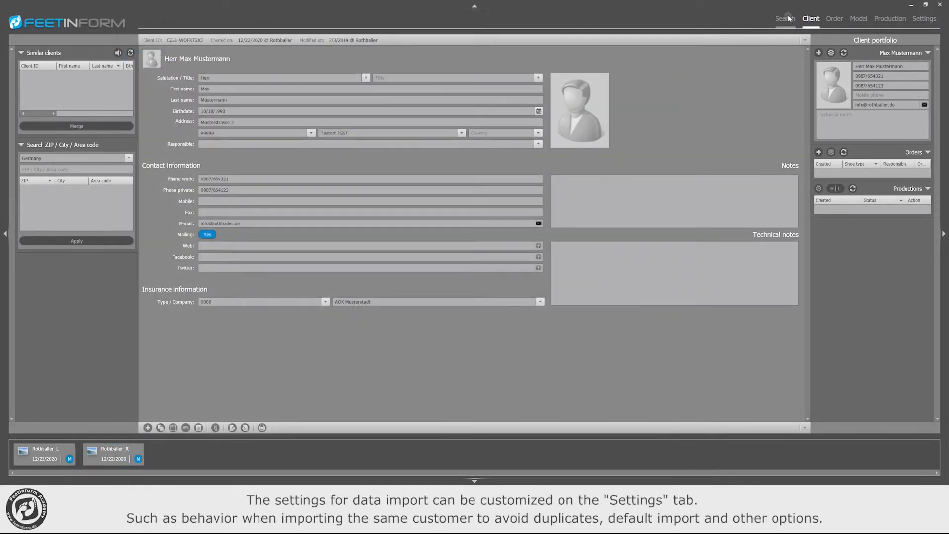
Review the import settings, checking the options for client conflict resolution and kind of import, keeping Modify when newer and Feetinform.
click(923, 18)
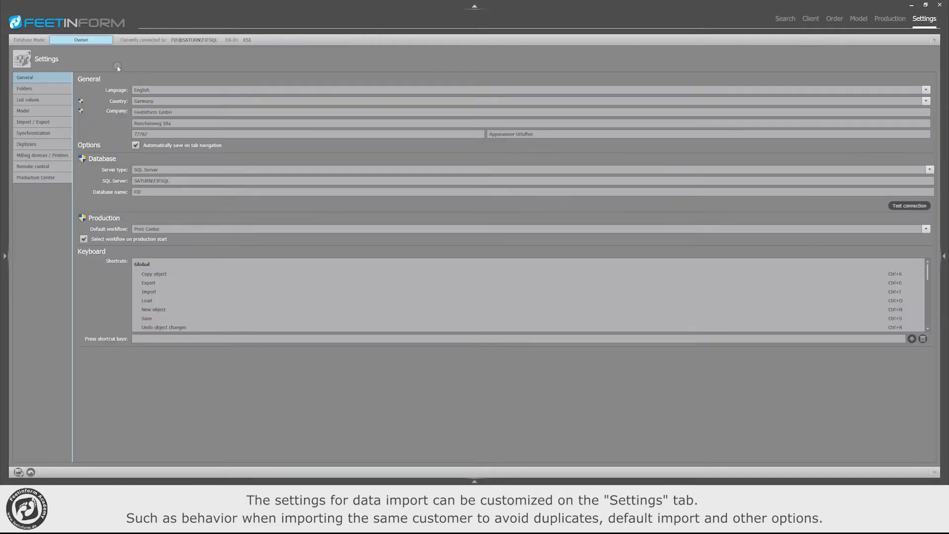
click(43, 124)
click(182, 92)
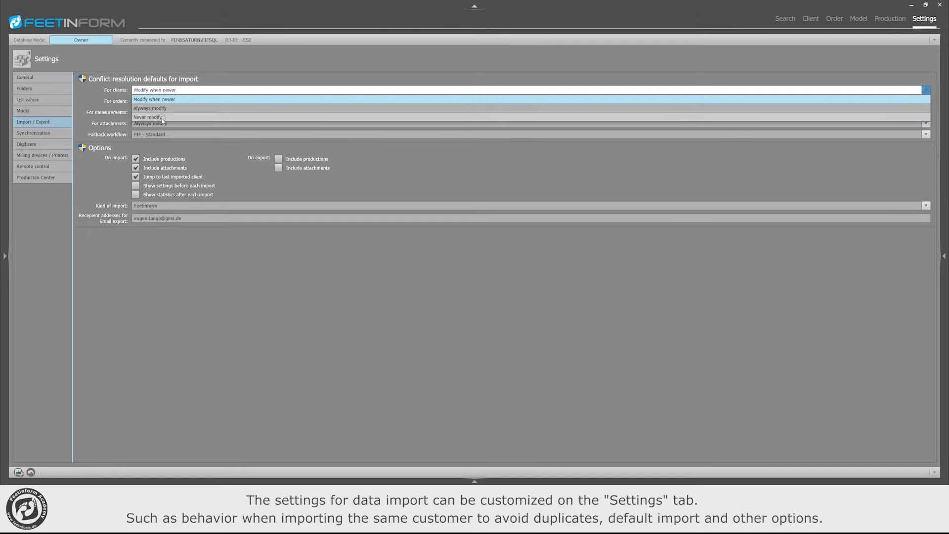
click(154, 91)
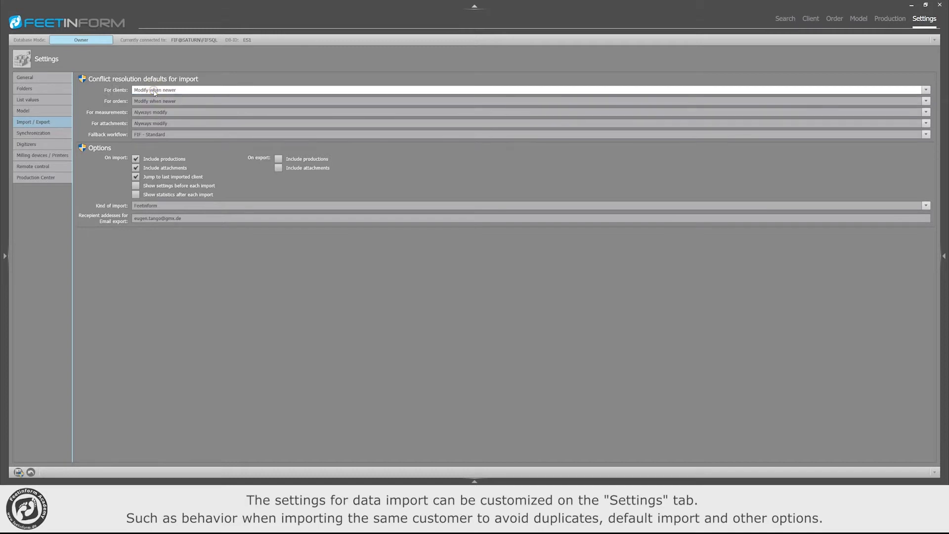
click(169, 207)
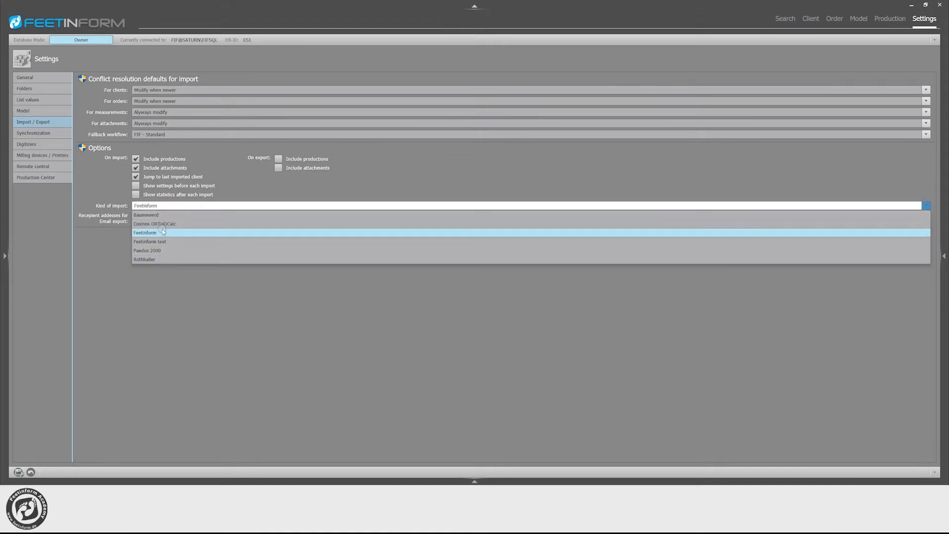
click(163, 231)
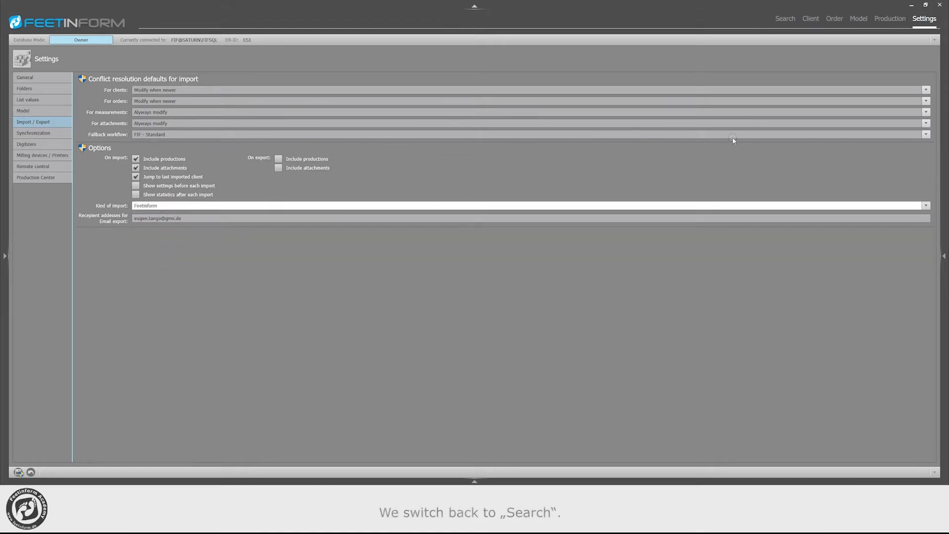
Return to the client search and review which client data fields the quick search includes.
click(784, 20)
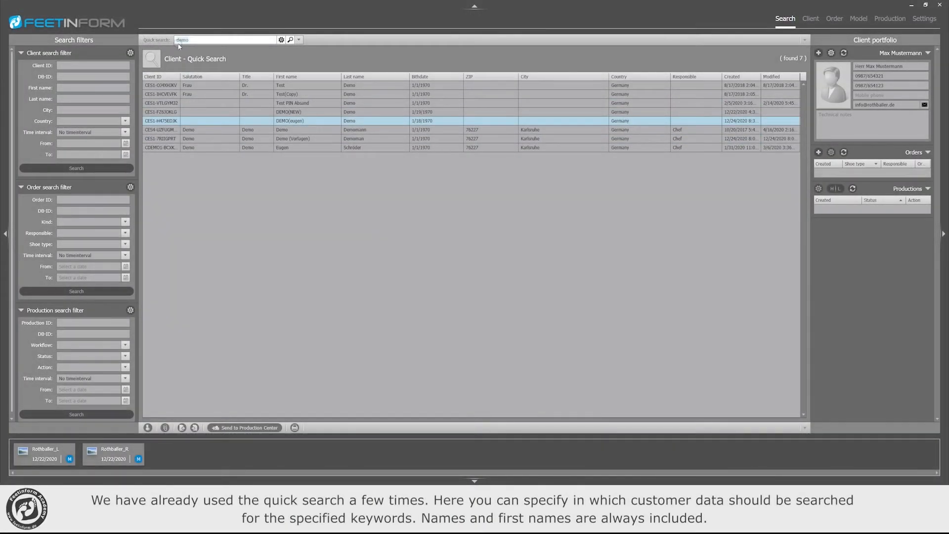
click(282, 39)
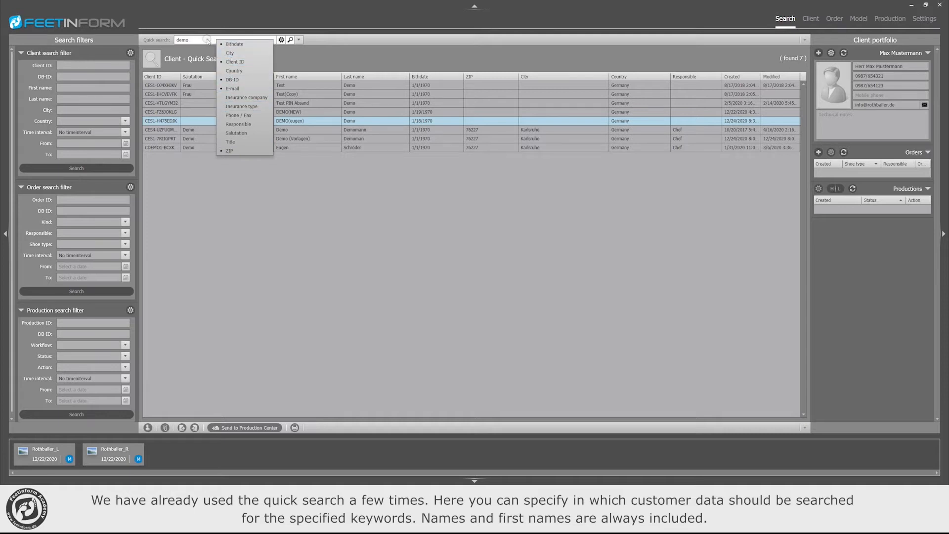
click(208, 42)
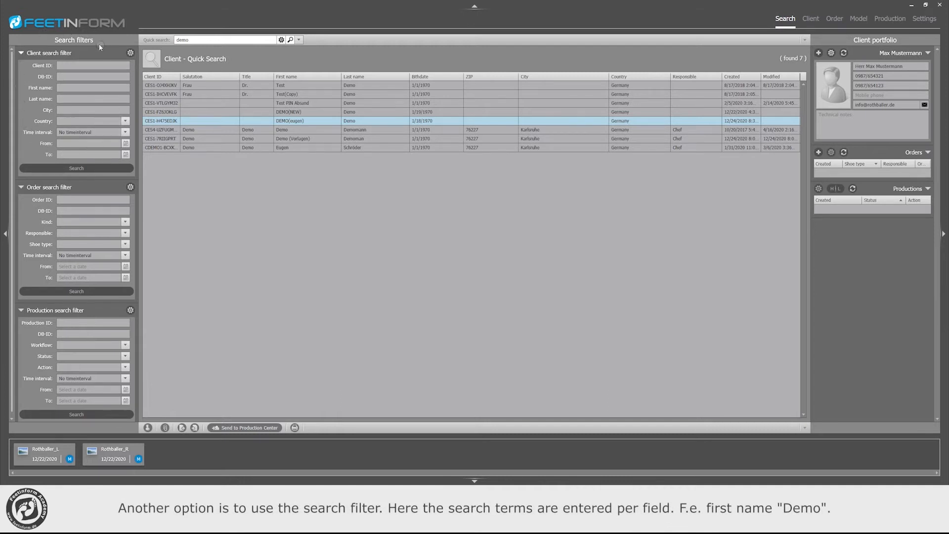
Search with the client search filter for the first name "demo".
click(68, 87)
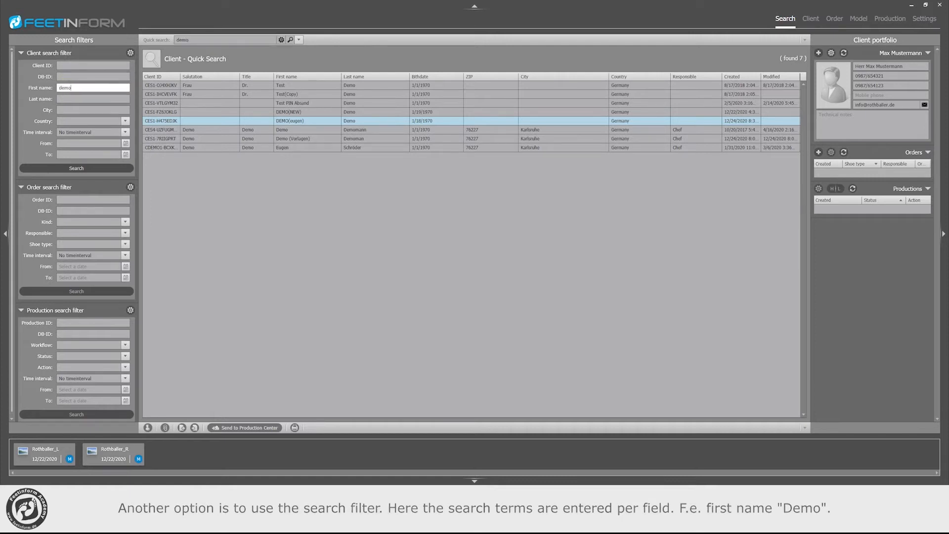
click(77, 168)
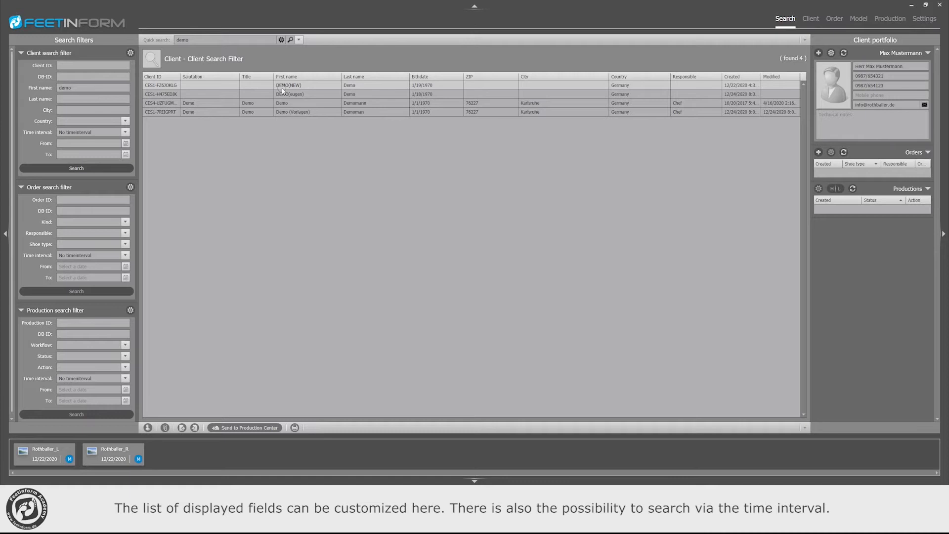
Show the E-mail field in the client search filter and hide it again.
click(130, 53)
click(70, 104)
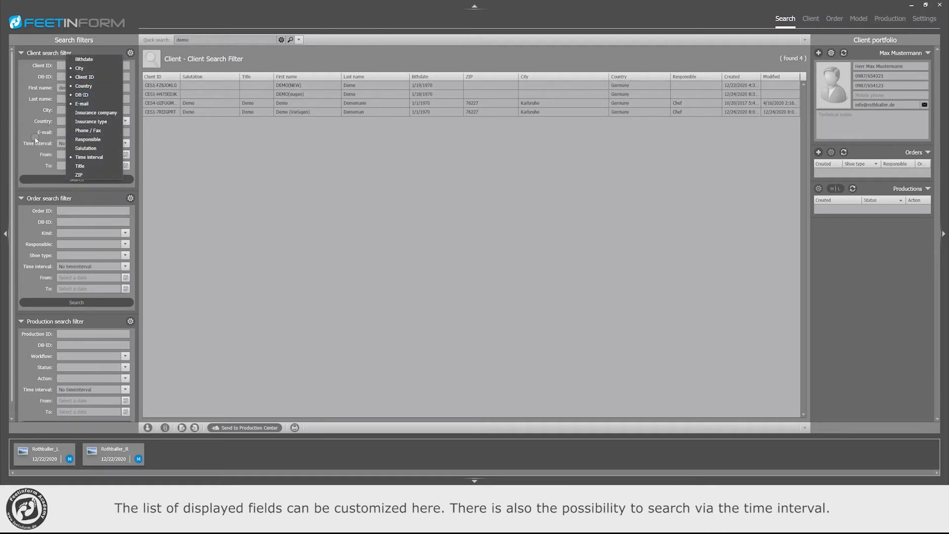
click(71, 104)
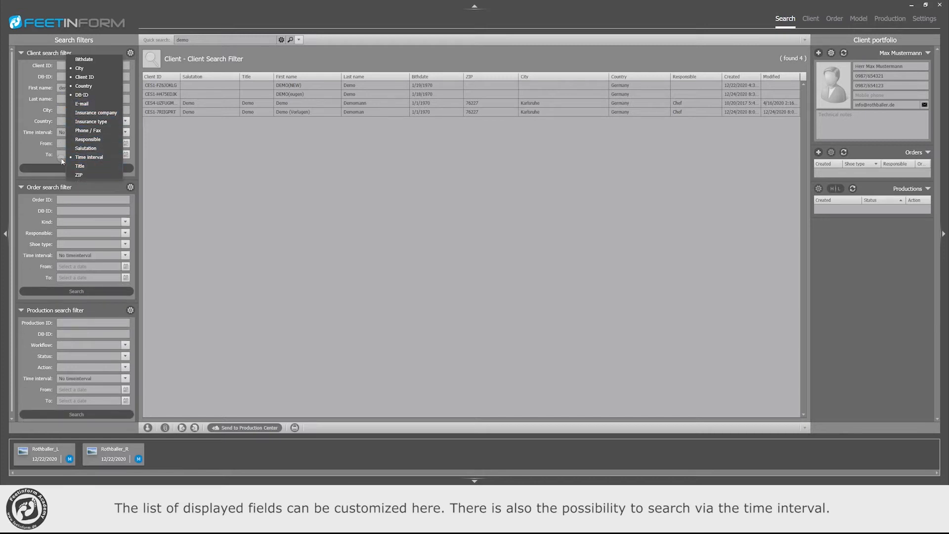
click(30, 153)
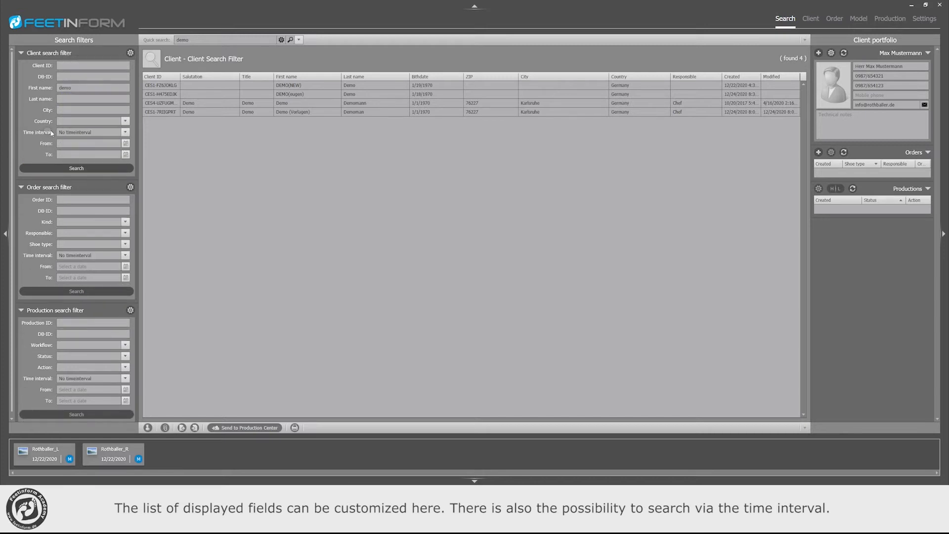
Restrict the client search to the Client created time interval from 12/24/2020 and run it.
click(126, 132)
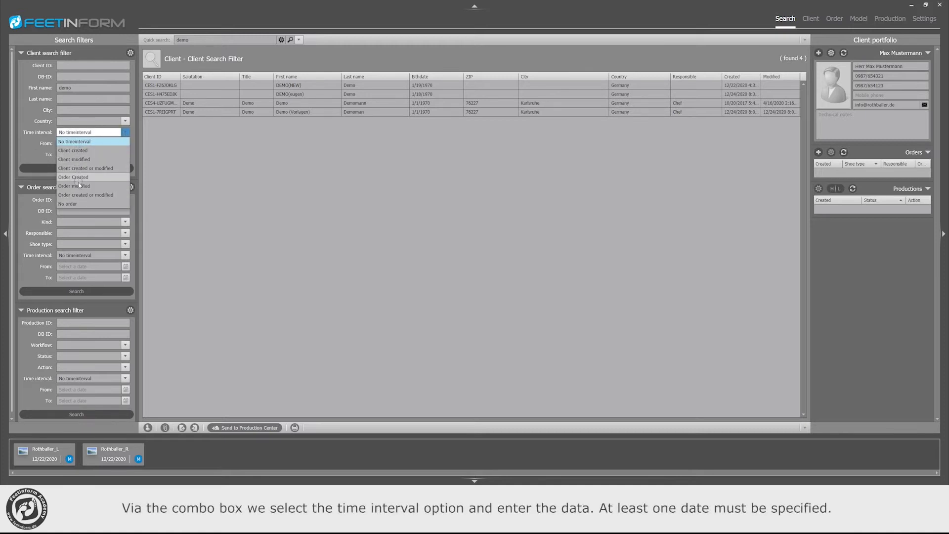
click(78, 151)
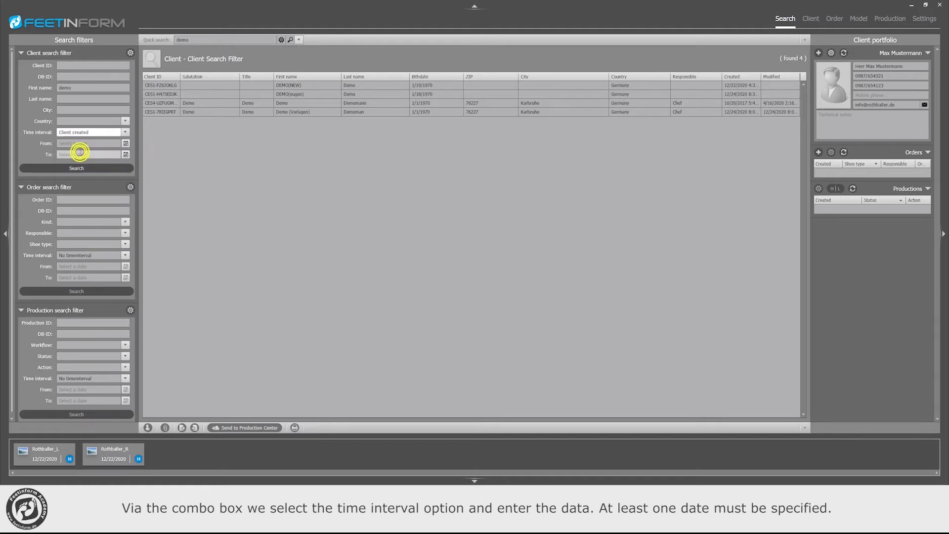
click(126, 144)
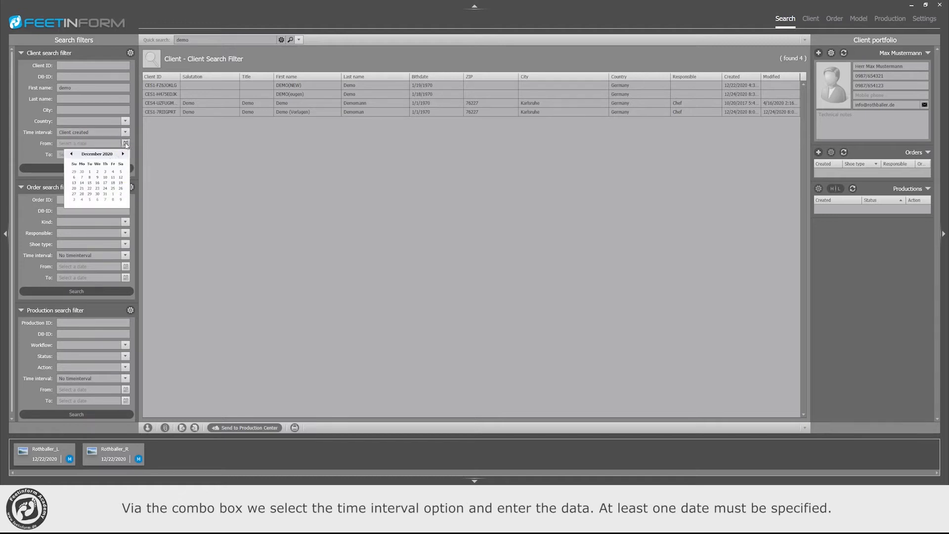
click(105, 188)
click(76, 169)
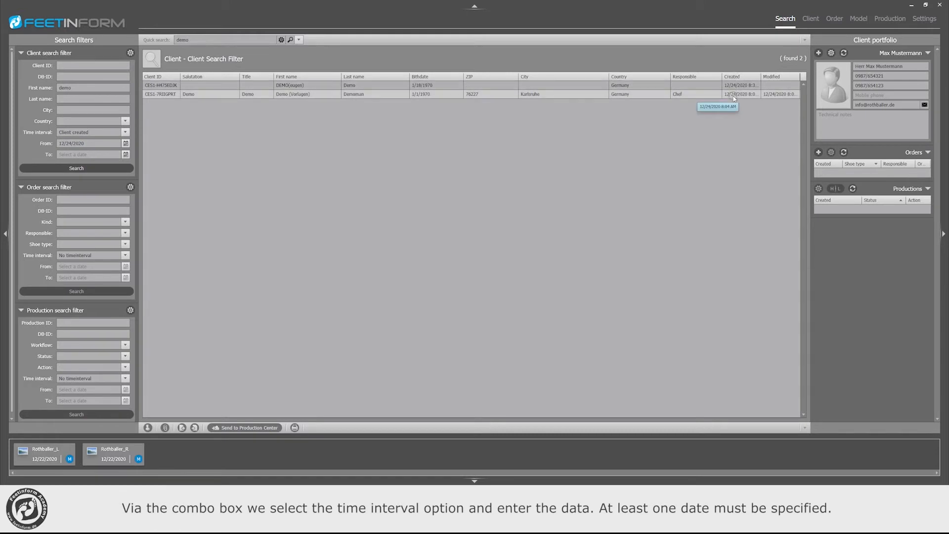
Move the Title column in front of Salutation and sort the results list by first name.
drag(254, 77, 198, 81)
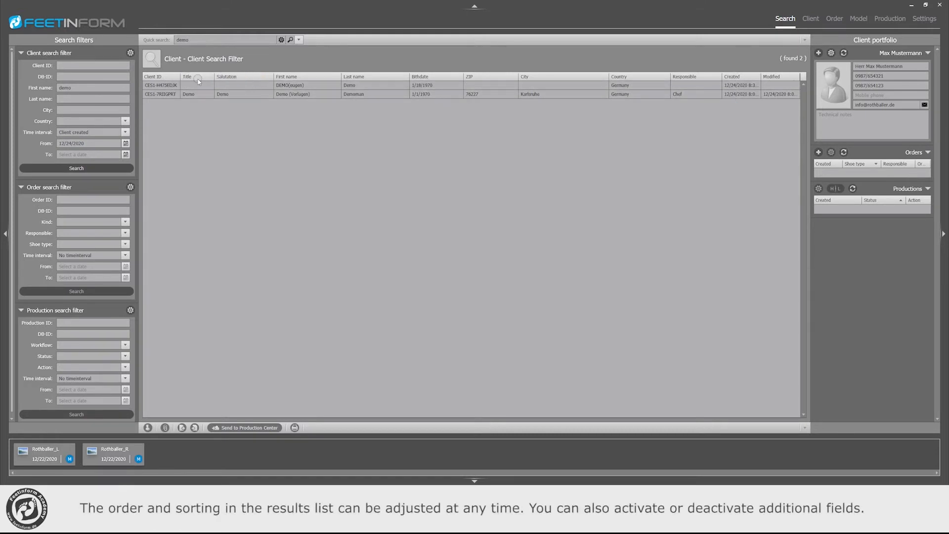
click(298, 77)
Hide the Salutation column in the results list and show it again.
right_click(241, 78)
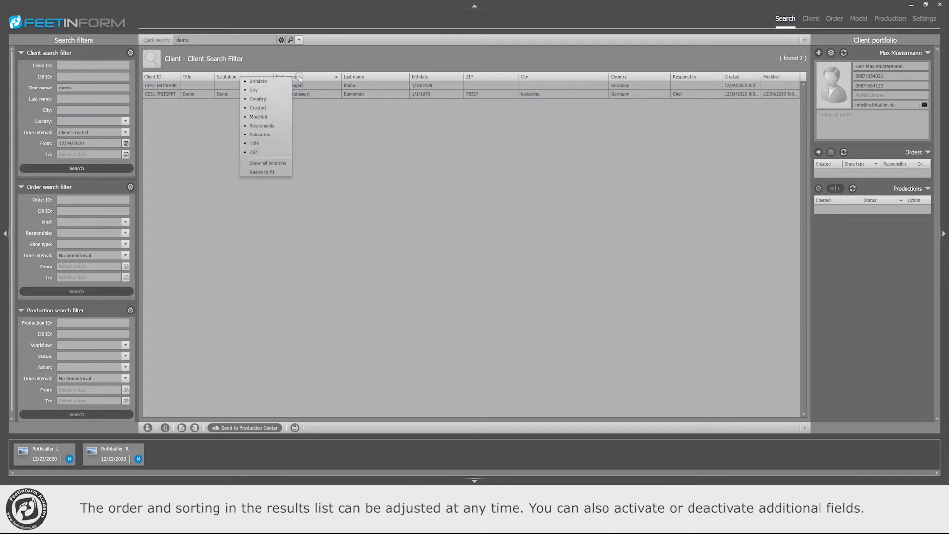
click(245, 137)
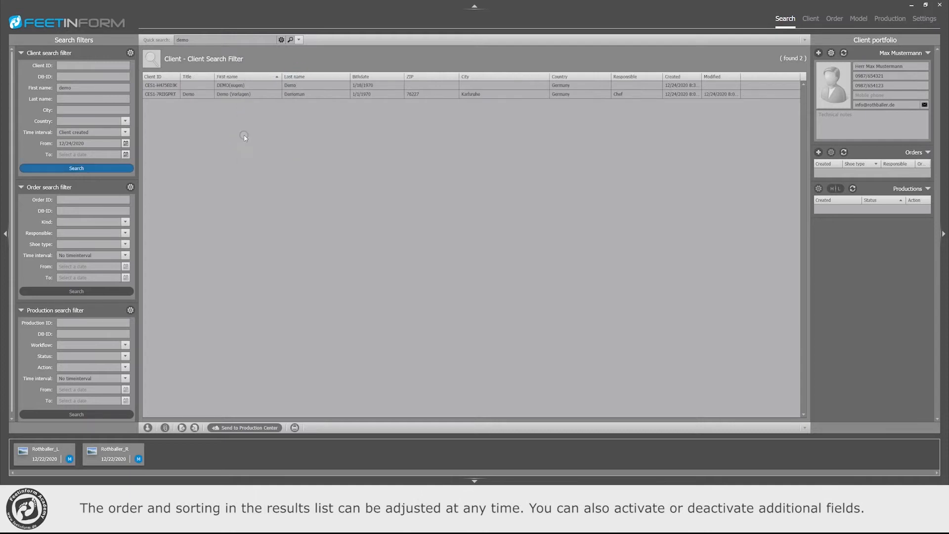
right_click(266, 78)
click(243, 135)
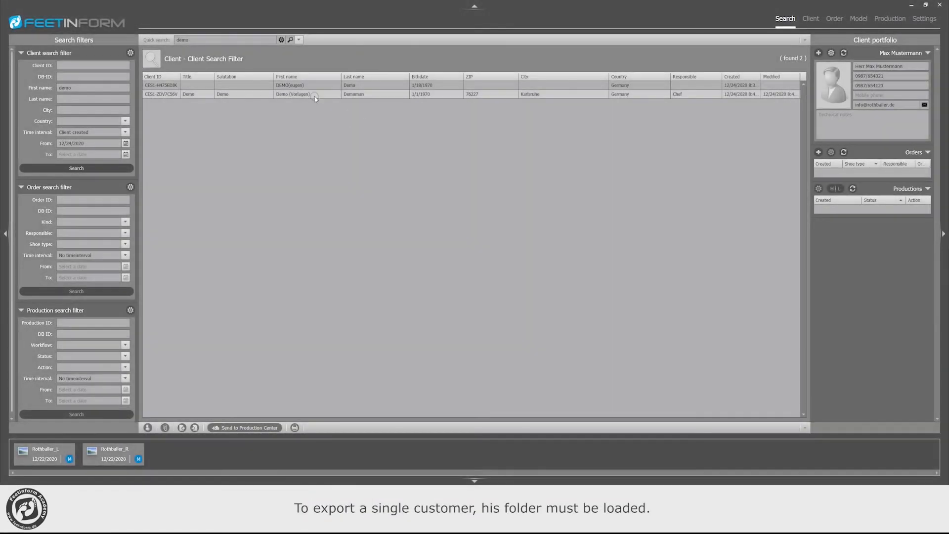
Load the second client in the search results and export the current client portfolio to a file, including productions and attachments.
click(314, 95)
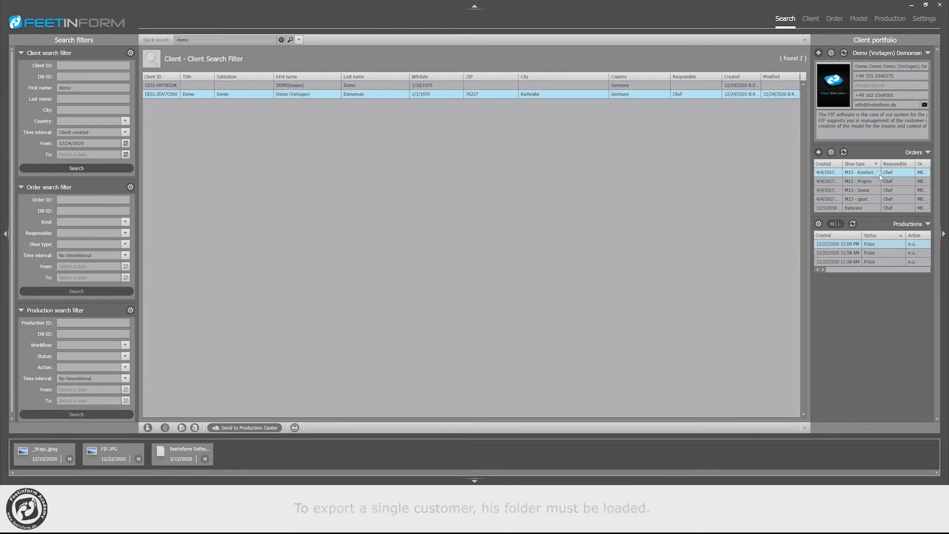
click(182, 427)
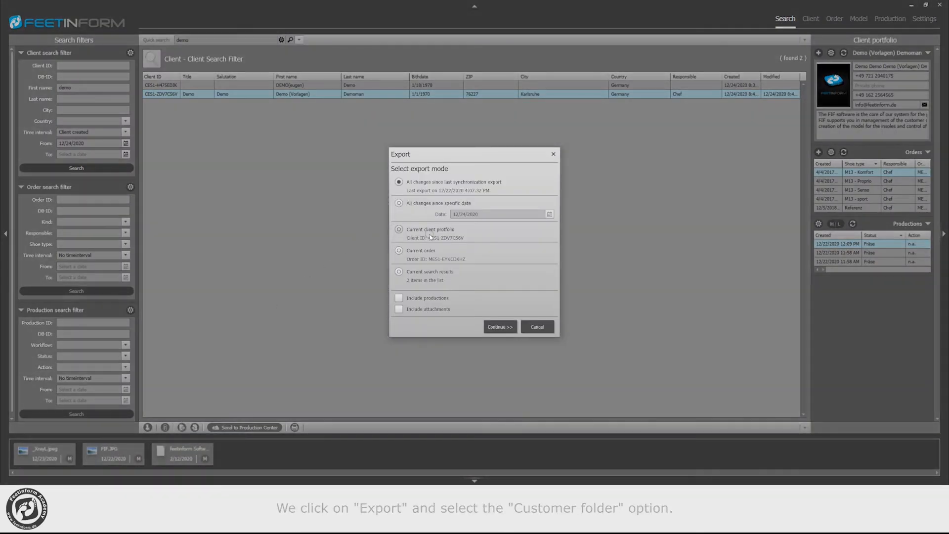
click(399, 231)
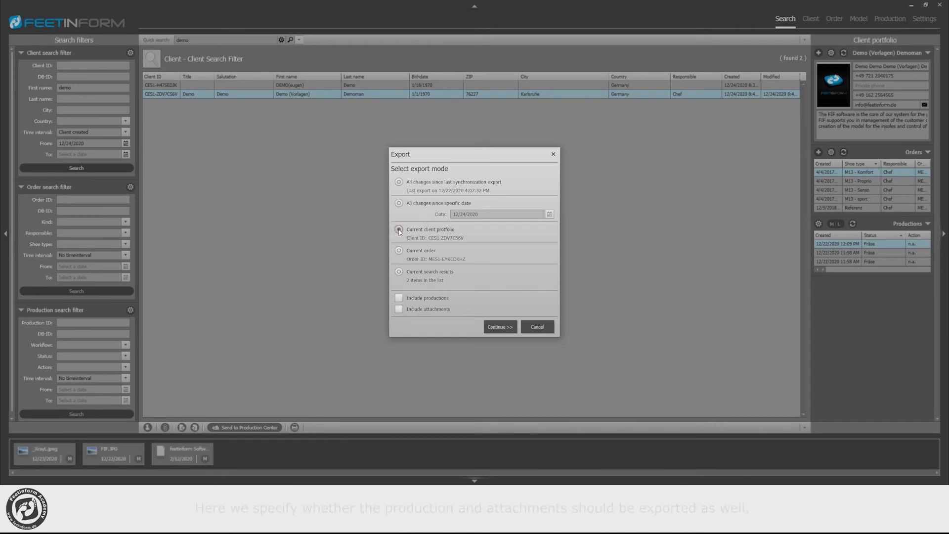
click(400, 298)
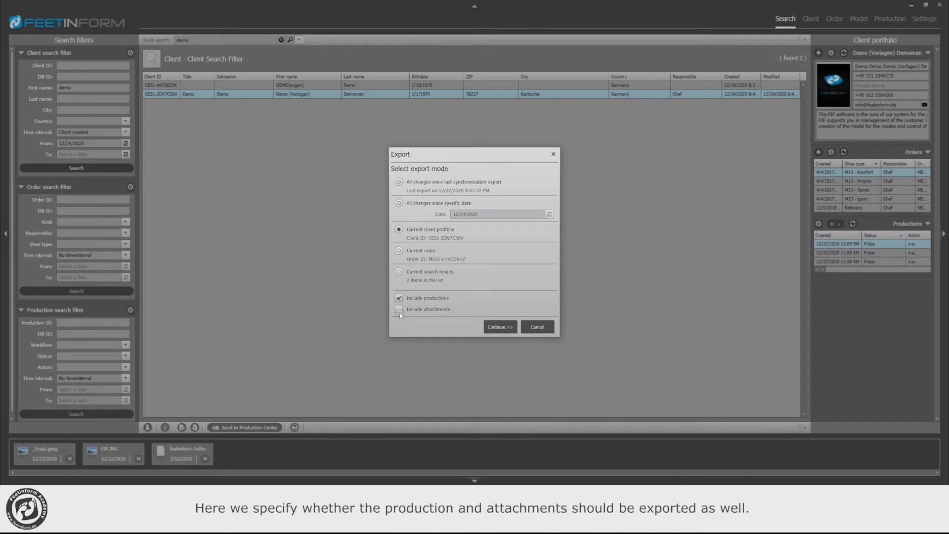
click(399, 310)
click(500, 328)
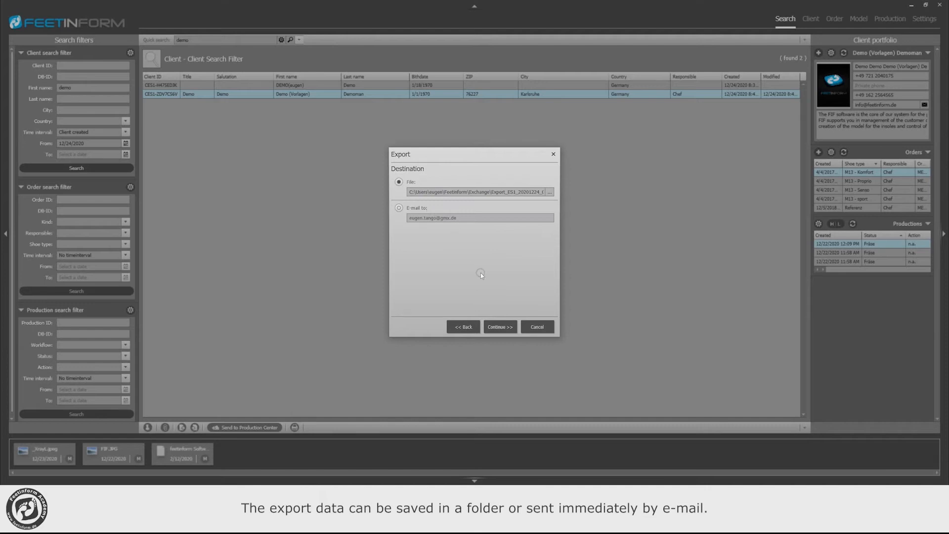
click(500, 326)
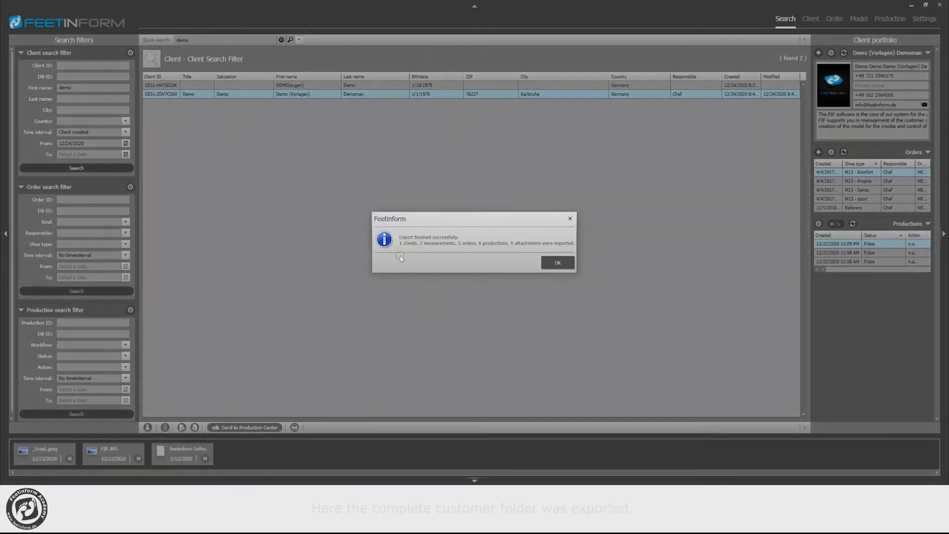
click(556, 263)
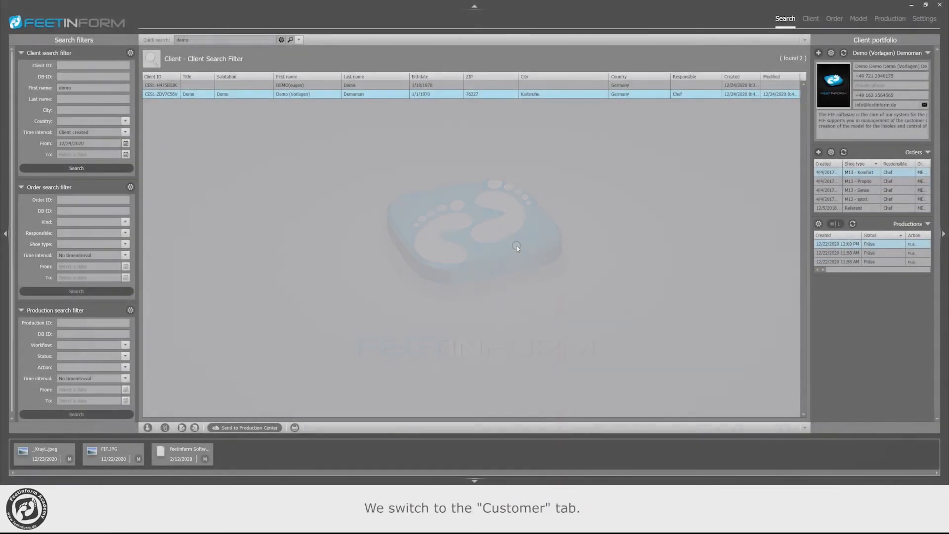
Create a copy of the loaded client's record.
click(811, 18)
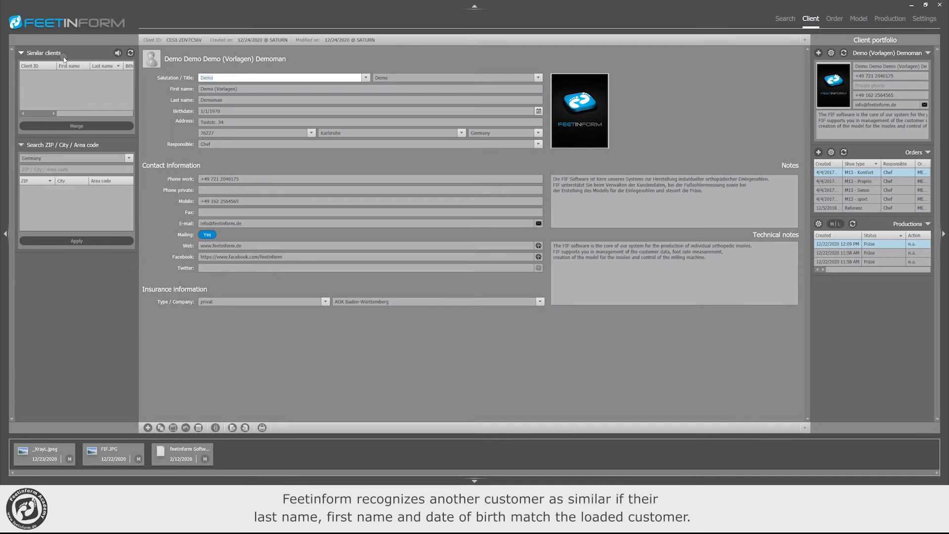
click(160, 427)
click(481, 275)
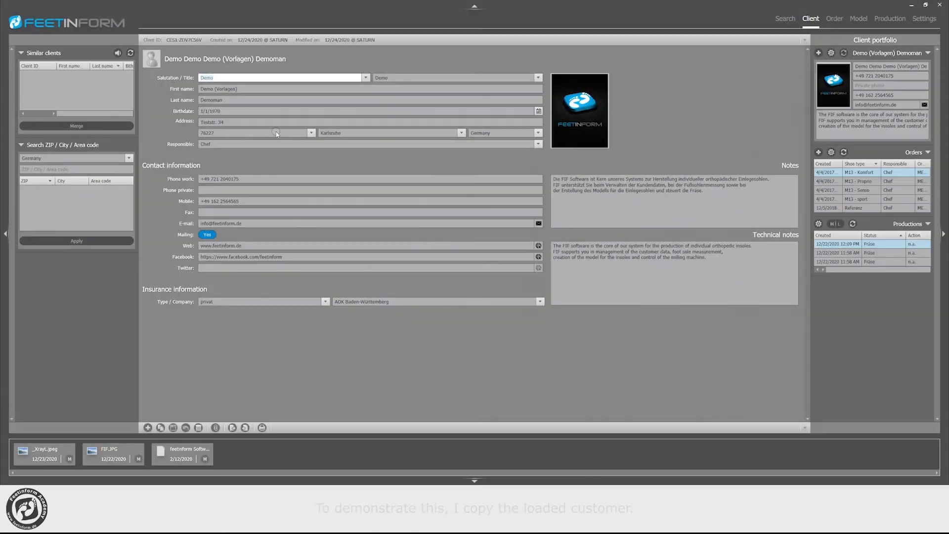
Remove the "(Copy)" suffix from the copied client's first name and merge the similar client into this record.
click(260, 89)
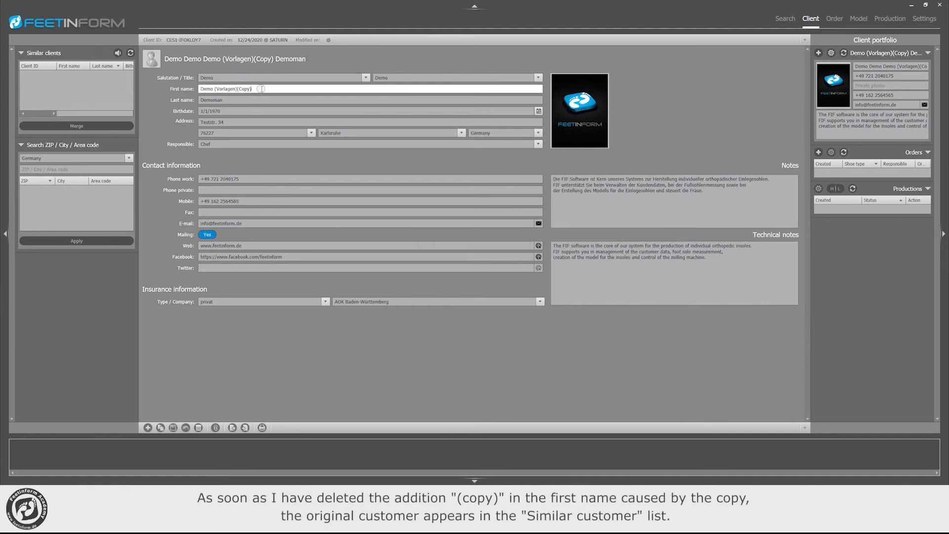
key(BackSpace)
key(BackSpace)
key(BackSpace)
key(BackSpace)
key(BackSpace)
key(BackSpace)
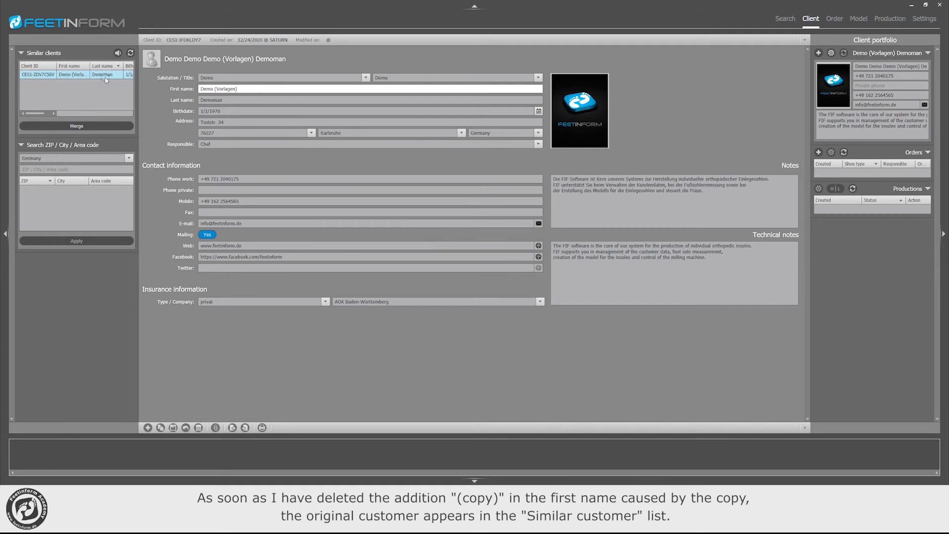
click(74, 127)
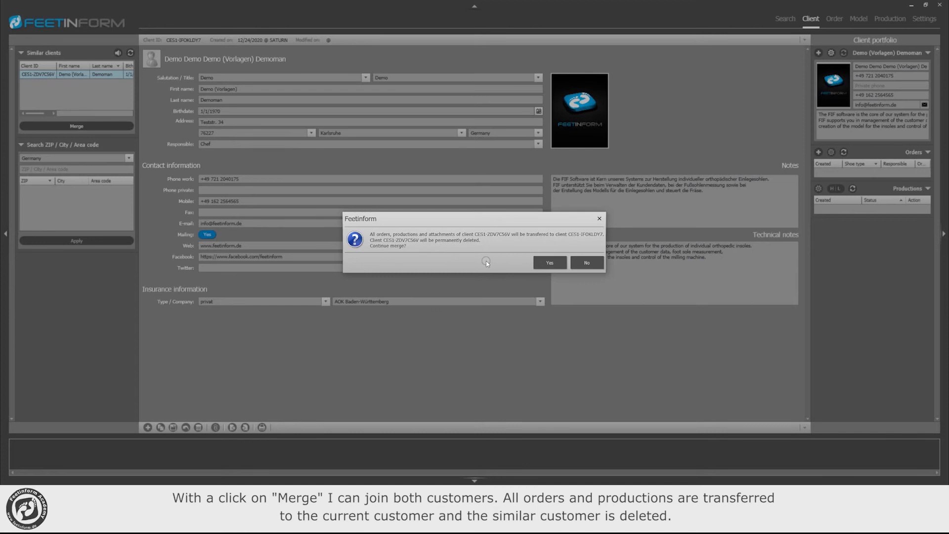
click(548, 263)
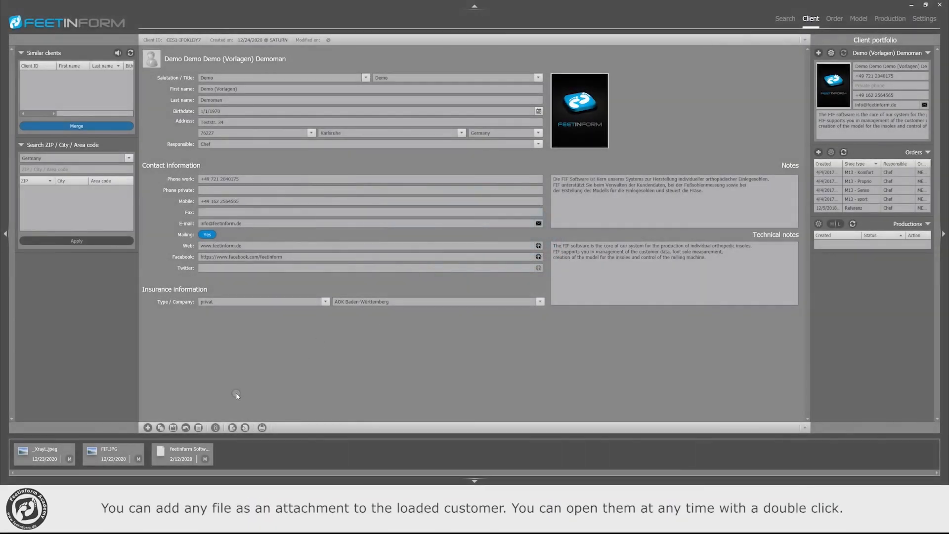
Add DEMO.png as an attachment to the loaded client, then open the attachment and close its preview.
click(216, 428)
click(326, 67)
click(408, 245)
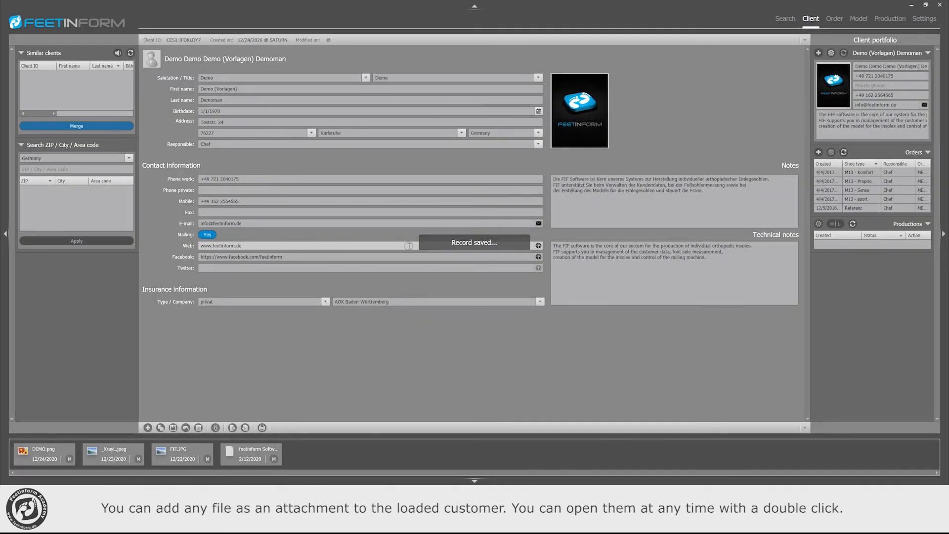
double_click(44, 455)
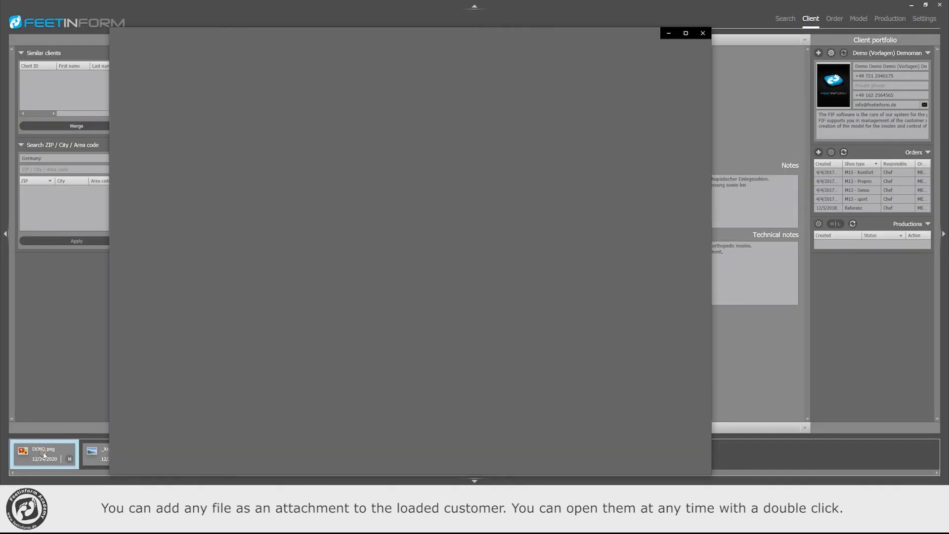
click(702, 33)
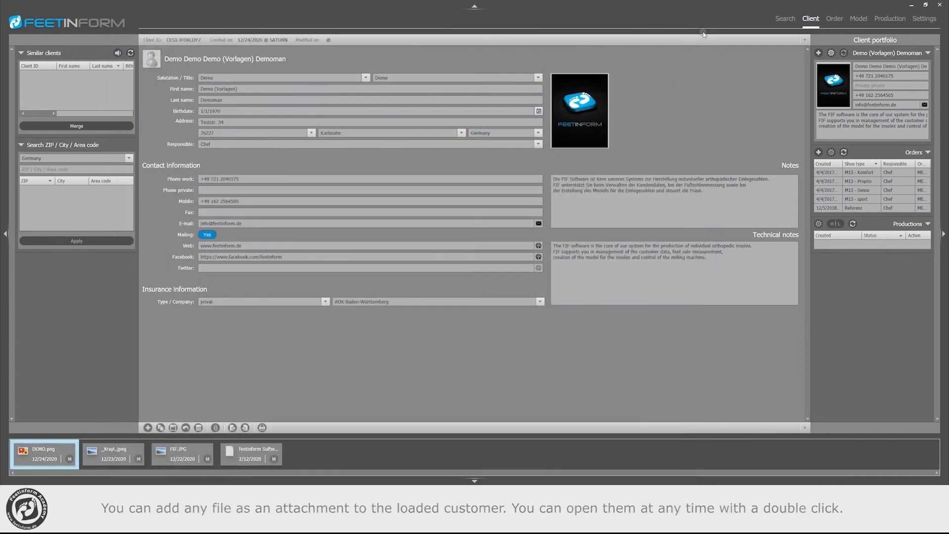
Mark the DEMO.png attachment as model relevant and check for it among the model's attachments.
click(69, 458)
click(858, 20)
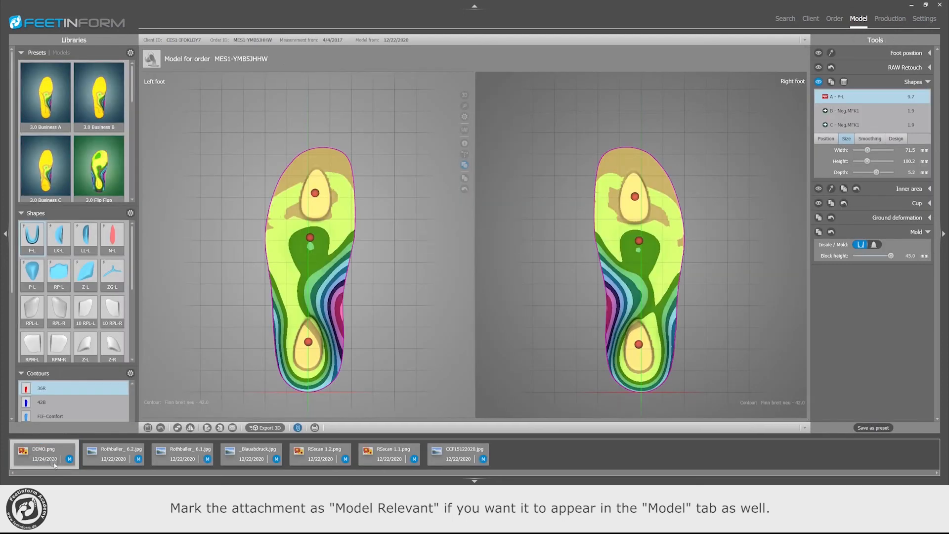
click(810, 19)
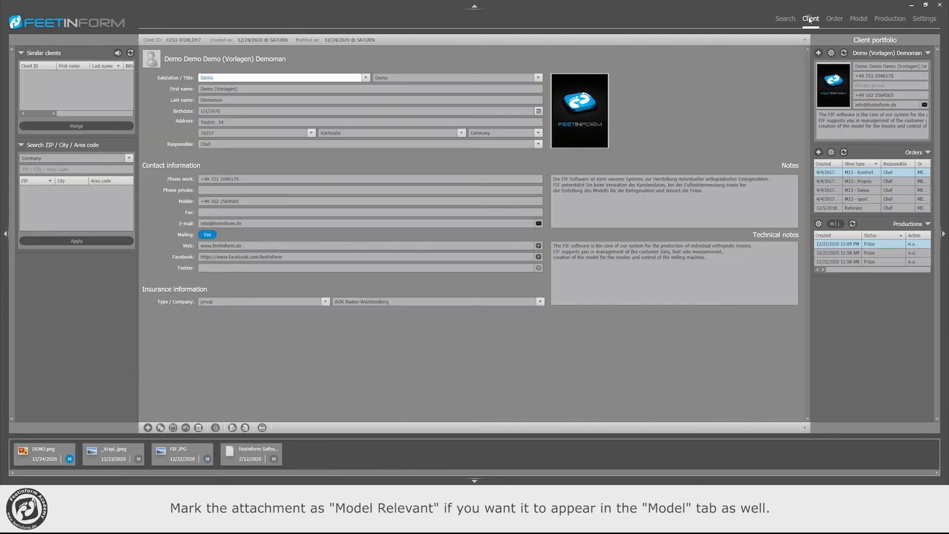
Move the DEMO.png attachment to the current order and check the order's attachments.
right_click(56, 449)
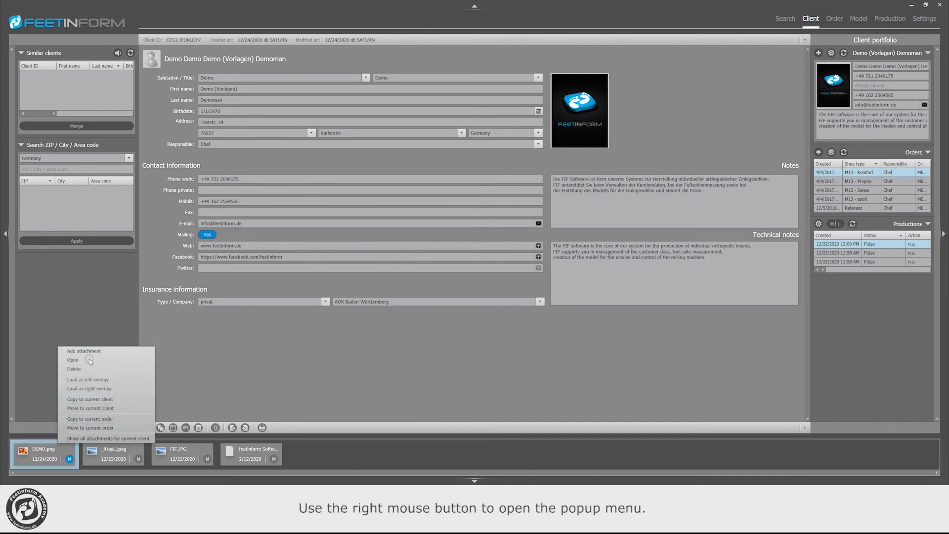
click(85, 428)
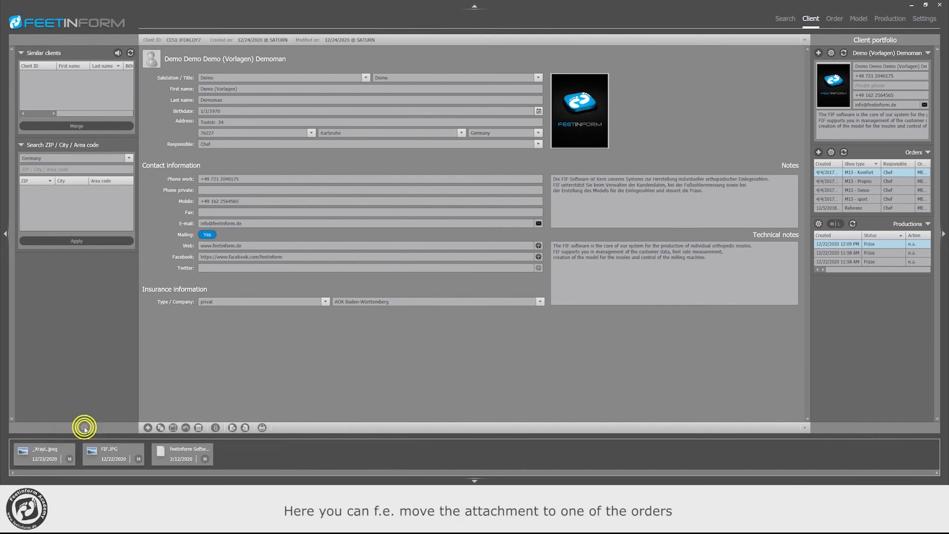
click(834, 19)
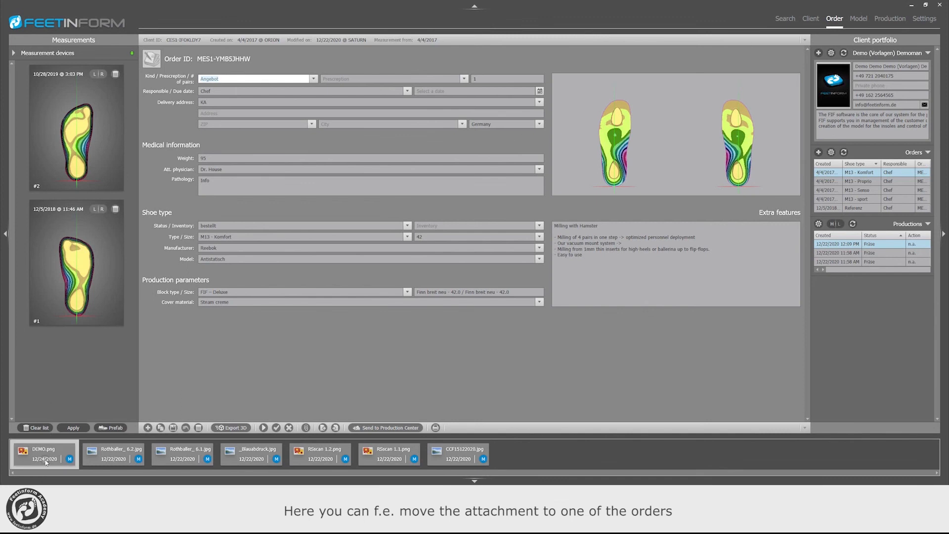
Show all attachments for the current client, including those of the orders.
click(810, 18)
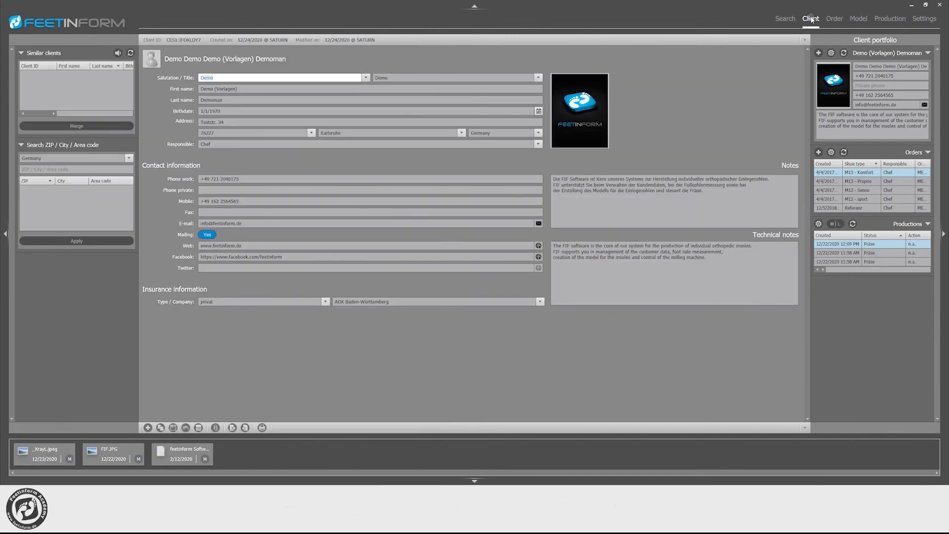
right_click(42, 454)
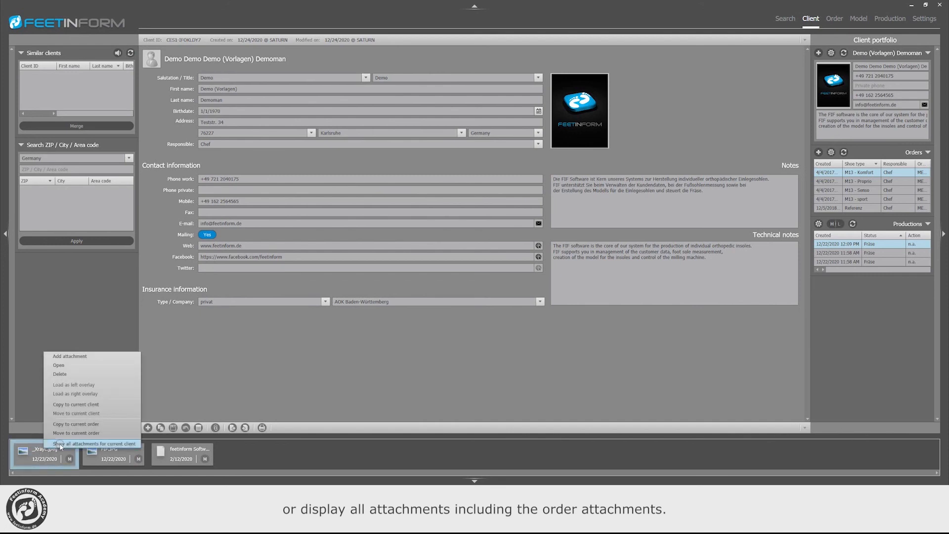
click(61, 443)
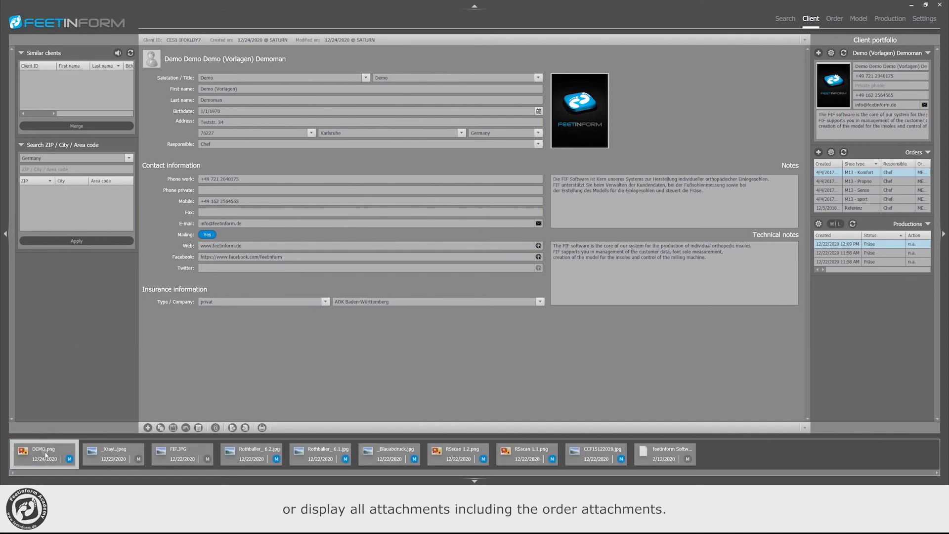